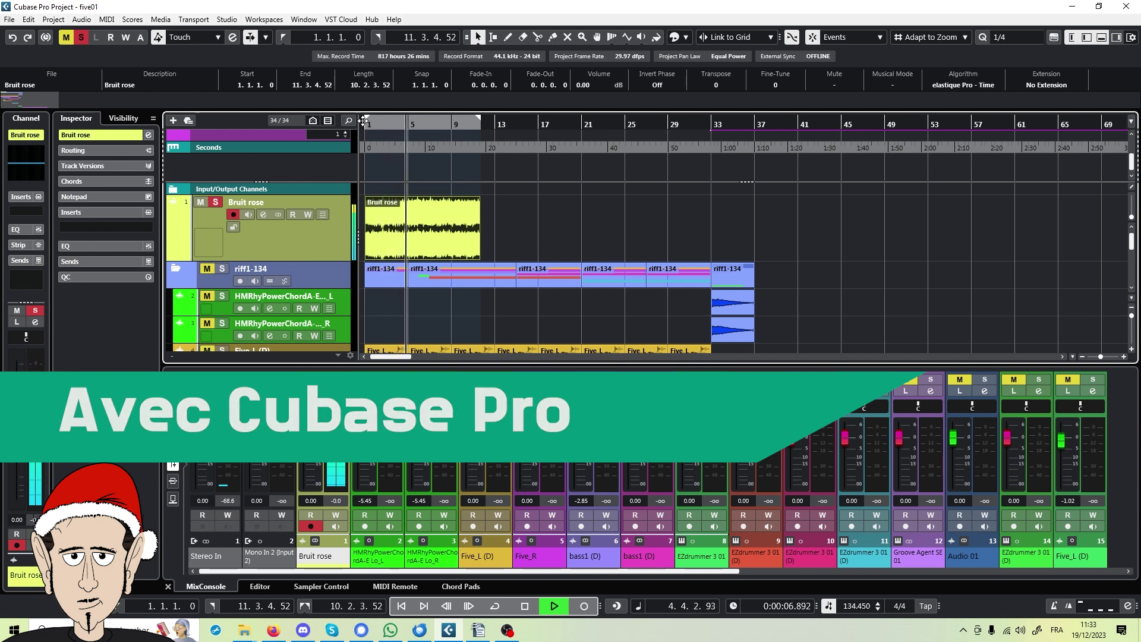
- Stop playback and add a stereo audio track with Stereo In as its input
key(space)
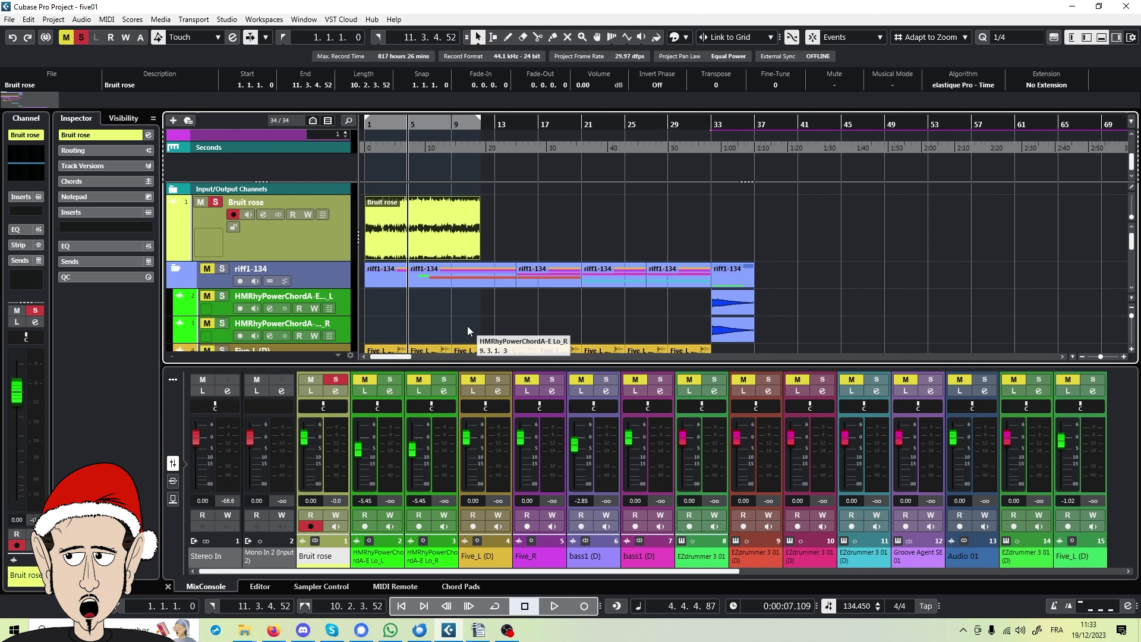
right_click(305, 231)
mouse_move(360, 240)
click(540, 240)
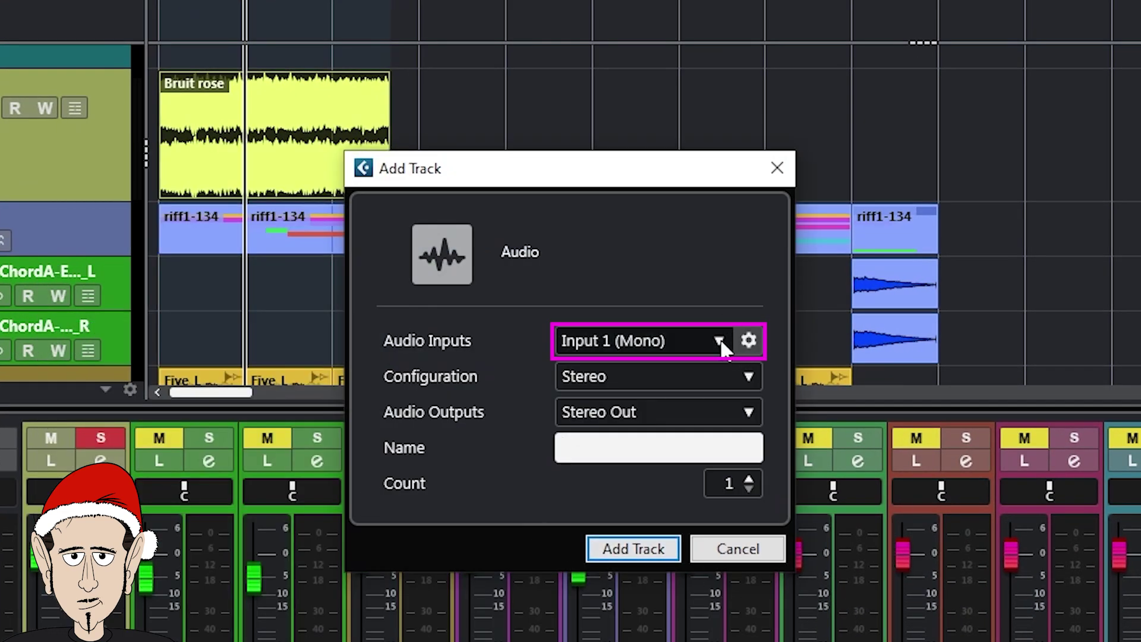
click(719, 343)
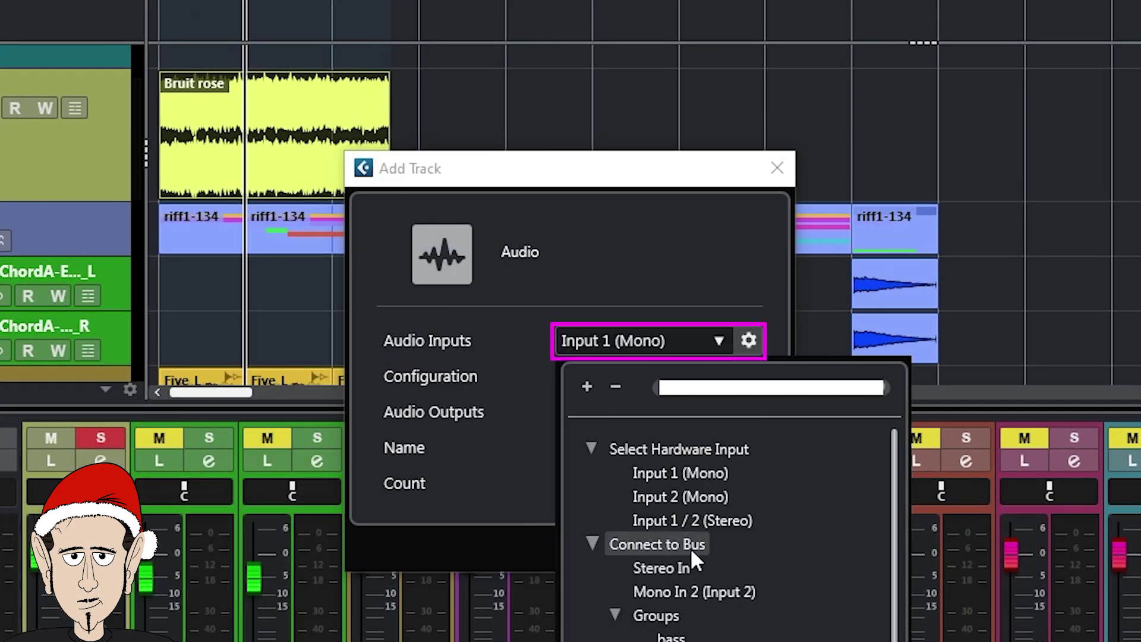
click(662, 568)
click(630, 549)
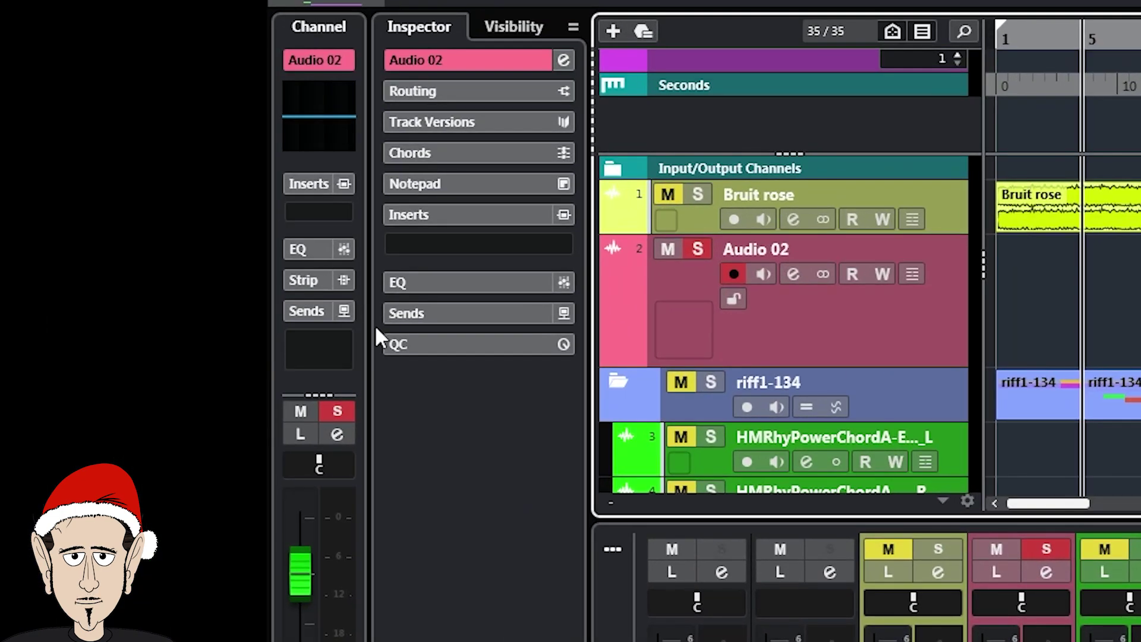
- Load the TestGenerator plug-in from the Tools category into the first insert slot of Audio 02
click(420, 243)
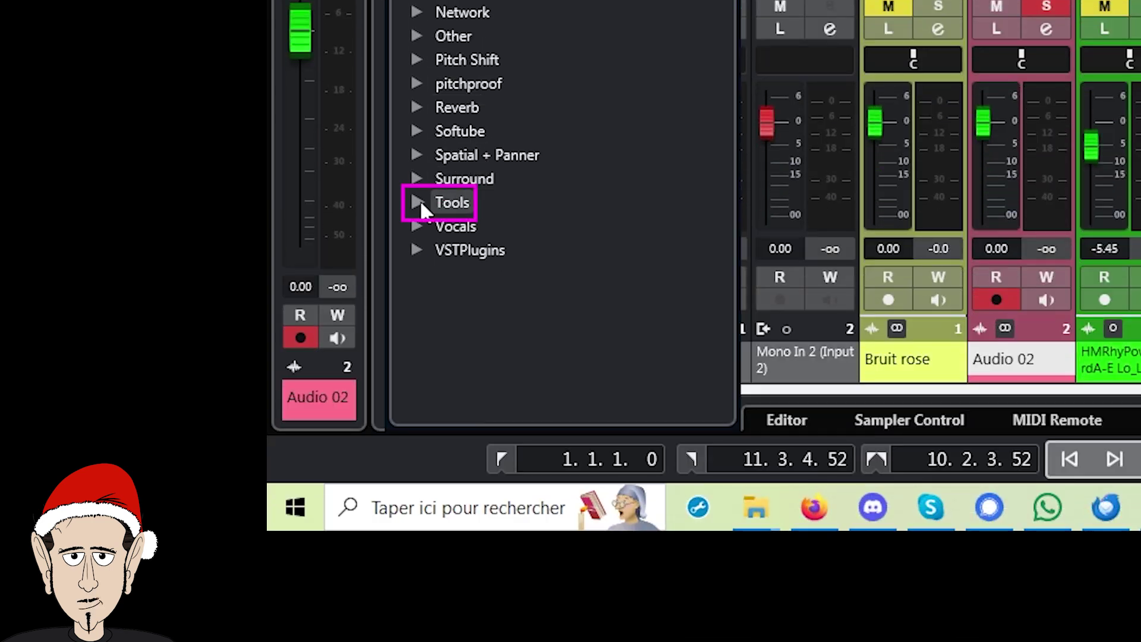
click(420, 474)
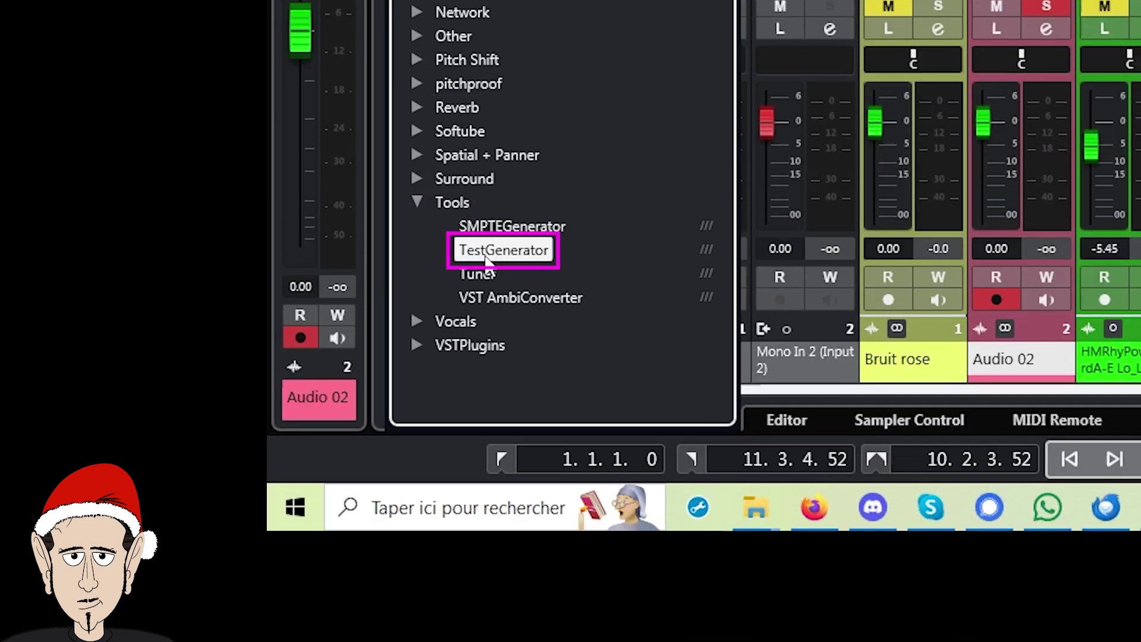
click(486, 252)
- Load the "Pink Noise -24dB No Input" preset in TestGenerator
click(687, 119)
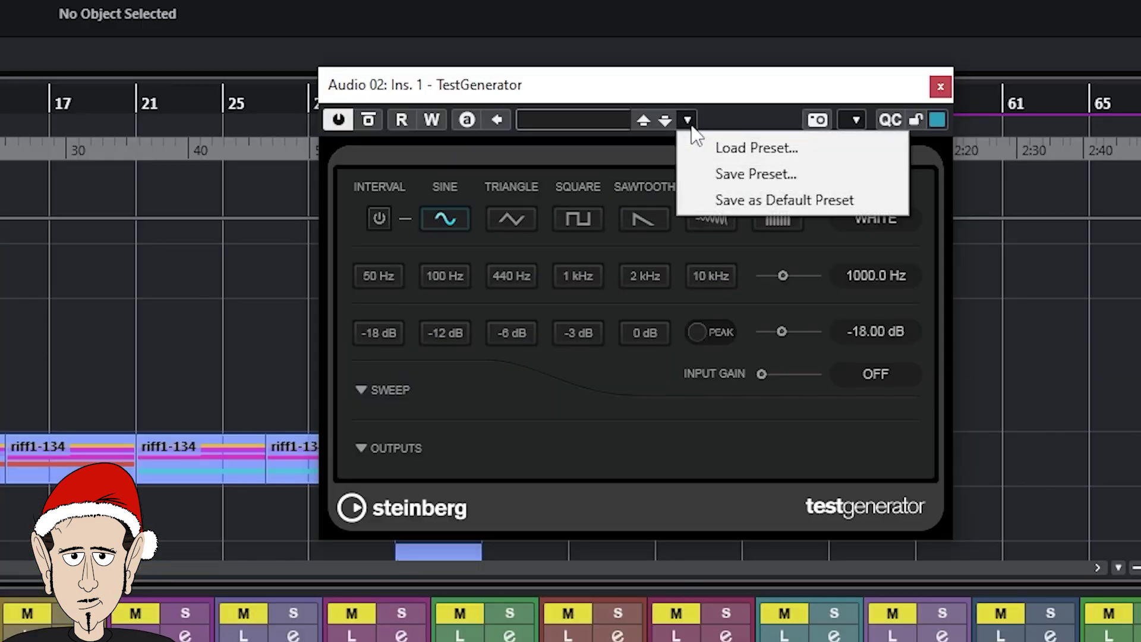
click(749, 148)
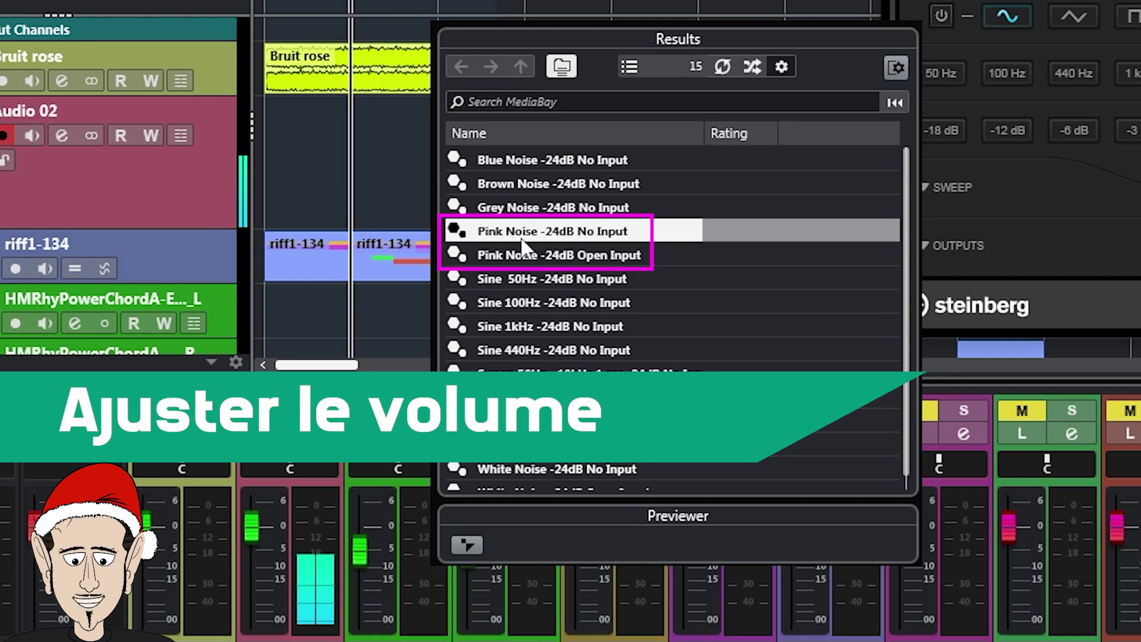
click(522, 237)
click(660, 152)
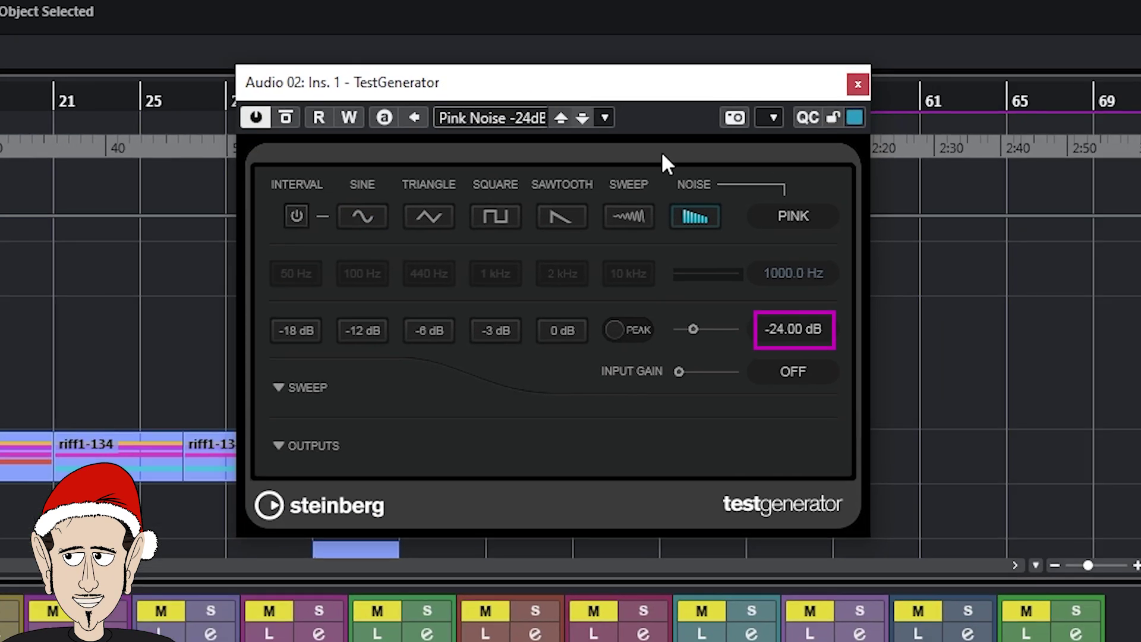
- Set the TestGenerator output level to -12 dB
click(775, 331)
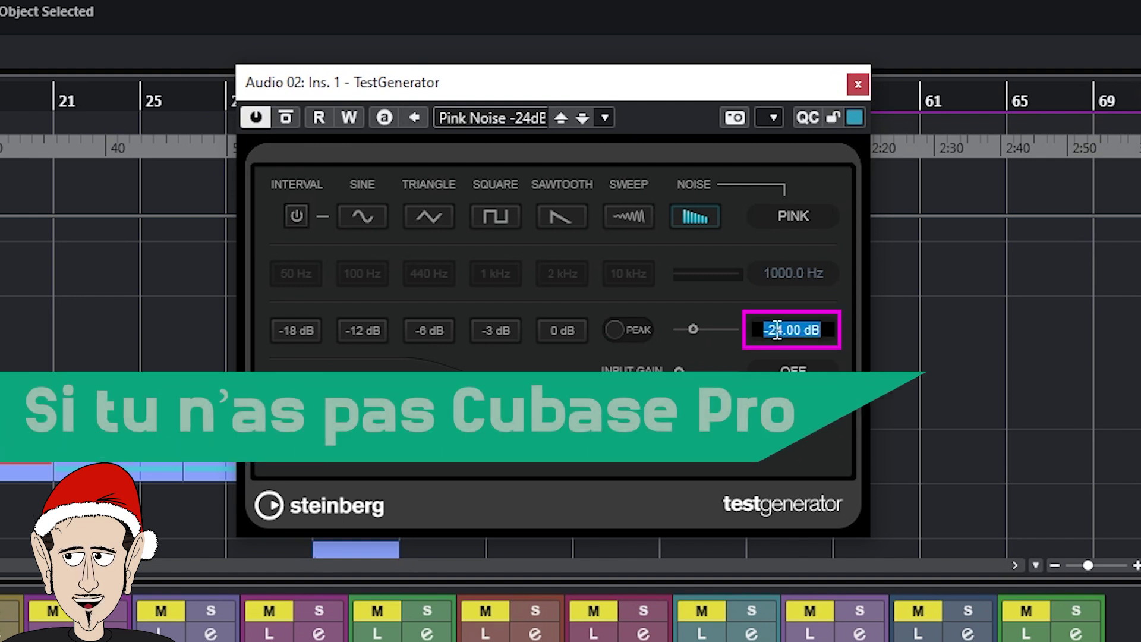
key(BackSpace)
text(-12)
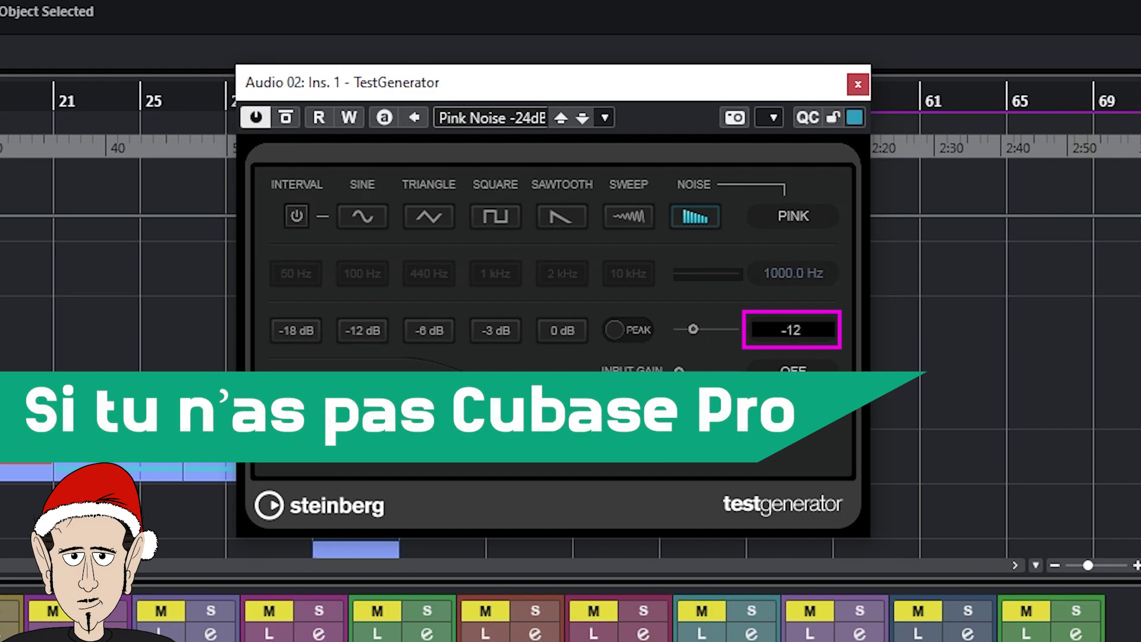
key(Return)
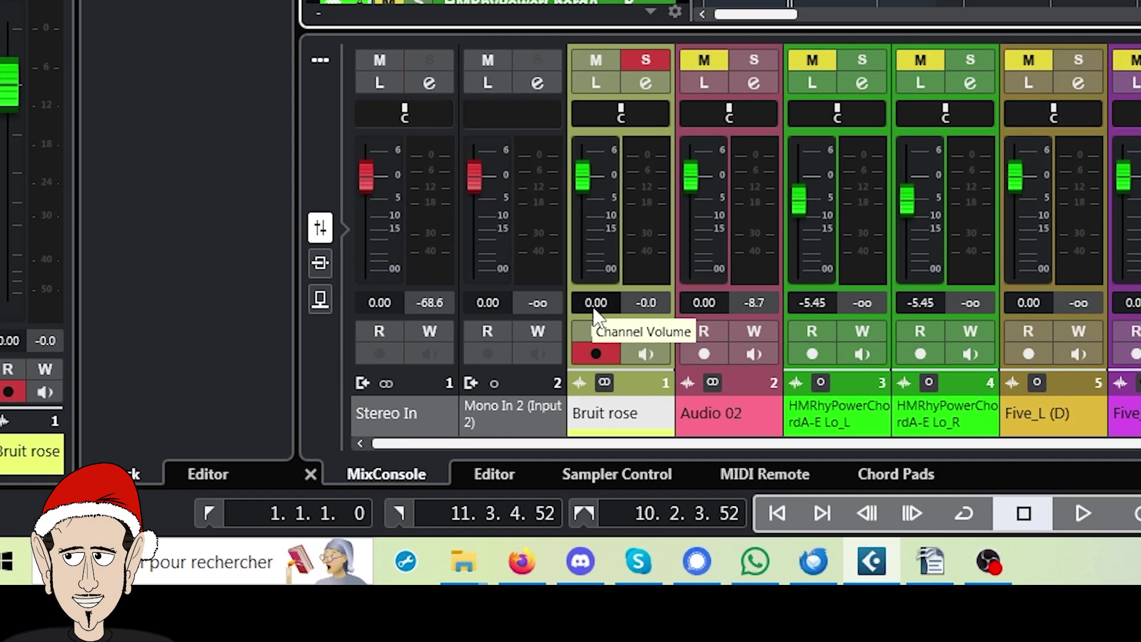
- Set the channel volume of the Bruit rose track to -12 dB
double_click(597, 304)
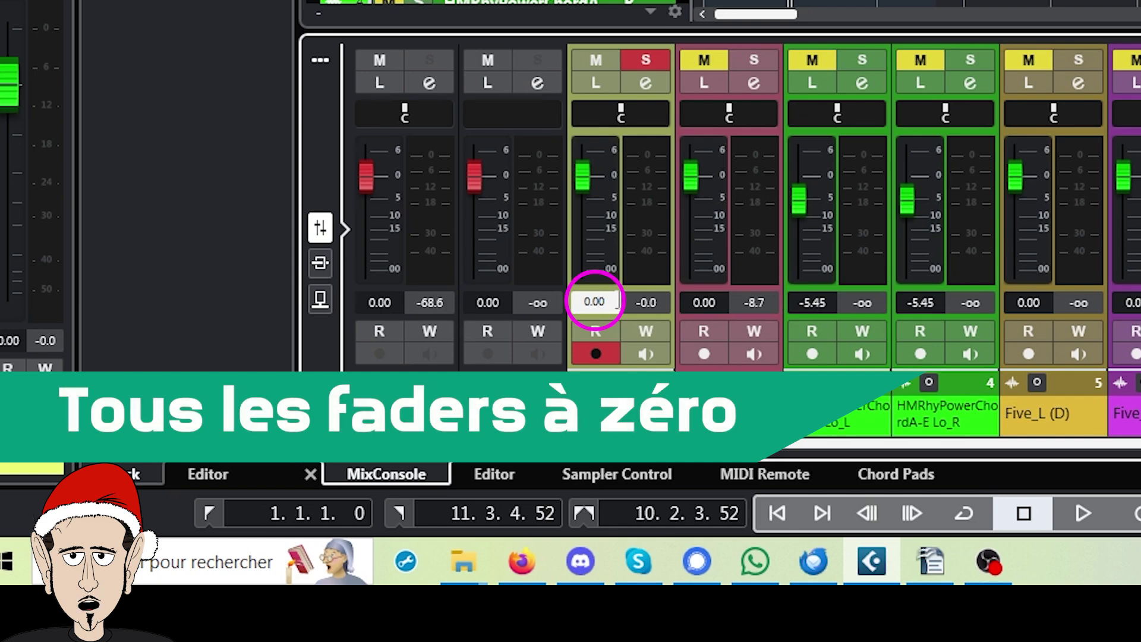
text(-12)
key(Return)
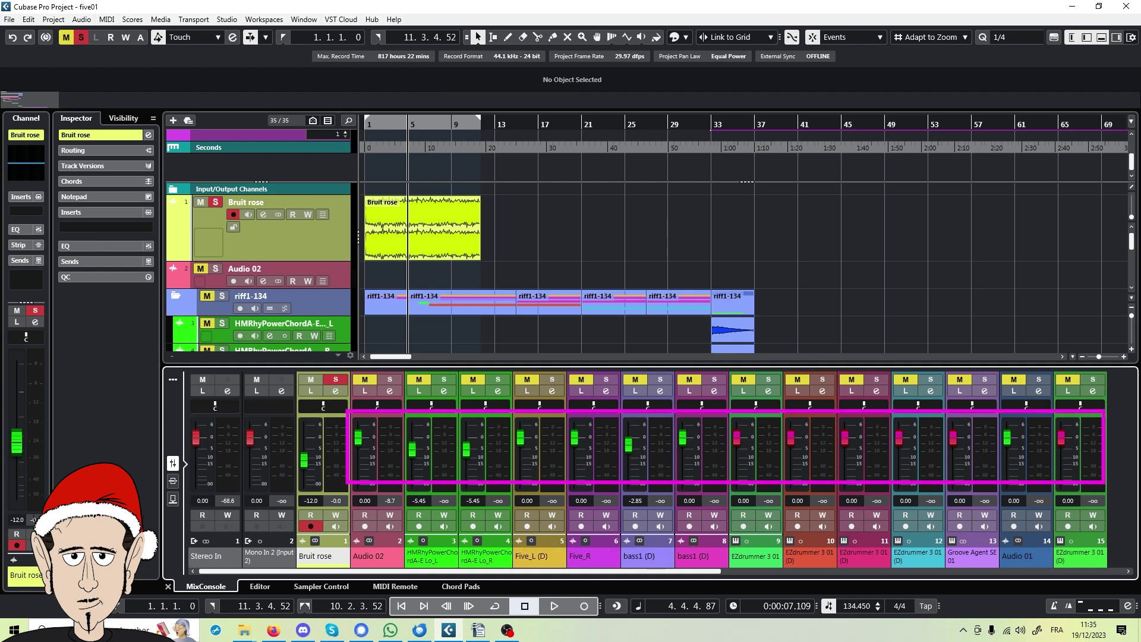
- Reset the fader of the first bass1 (D) channel to 0 dB
scroll(566, 218, down, 3)
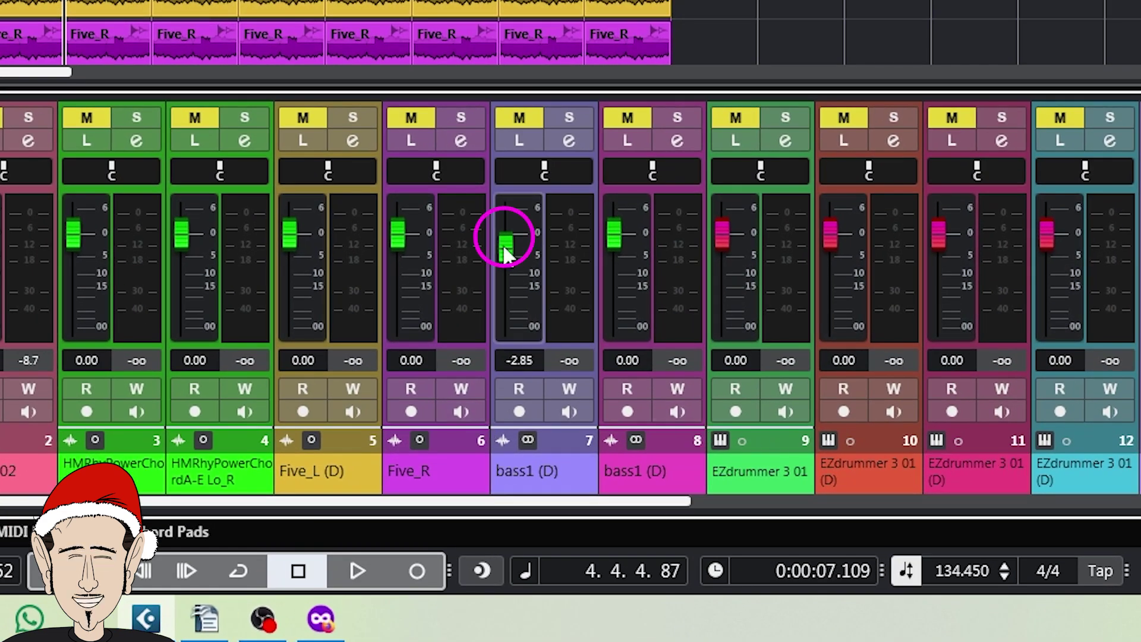
ctrl+click(518, 361)
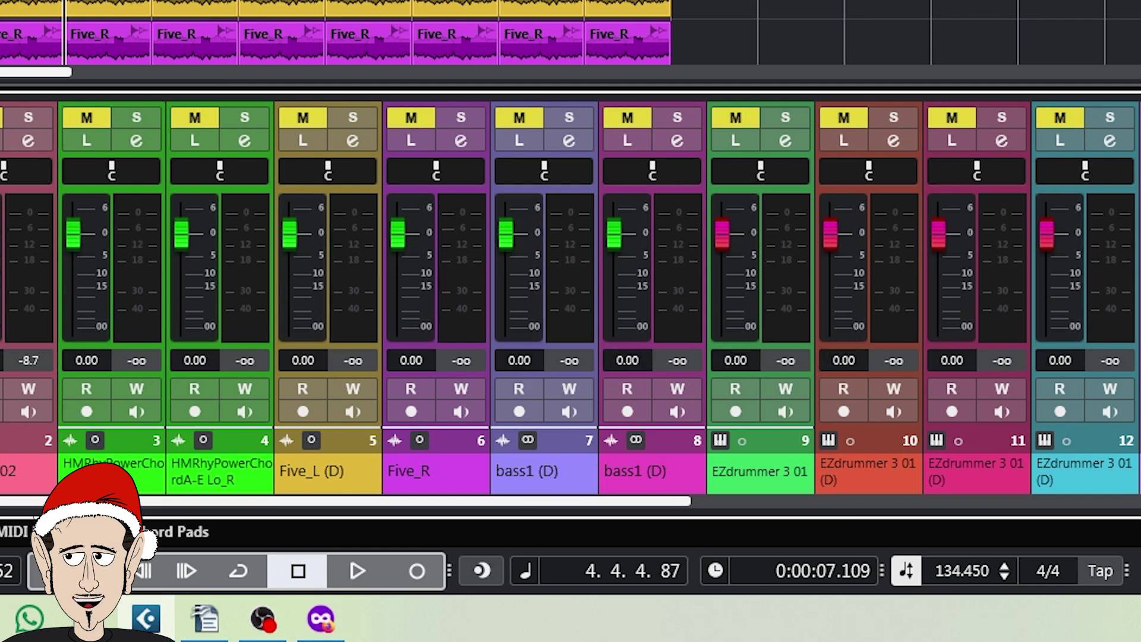
- Select the range of instrument and group channels in the mixer and link them temporarily with Q-Link
drag(418, 501, 1071, 504)
drag(469, 503, 6, 503)
click(27, 473)
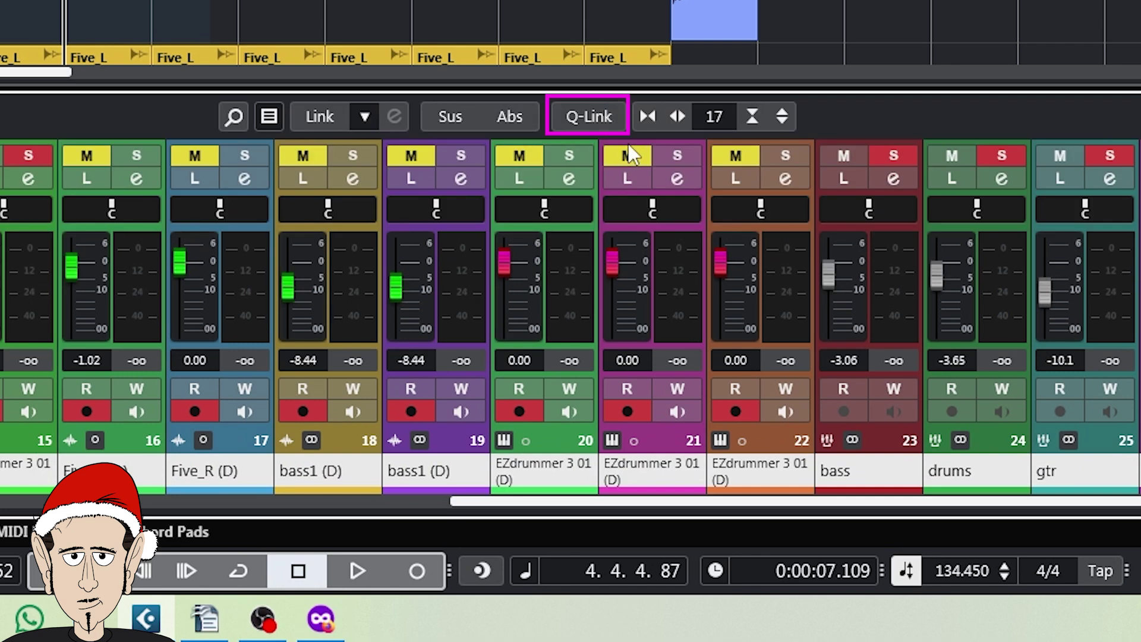
click(597, 111)
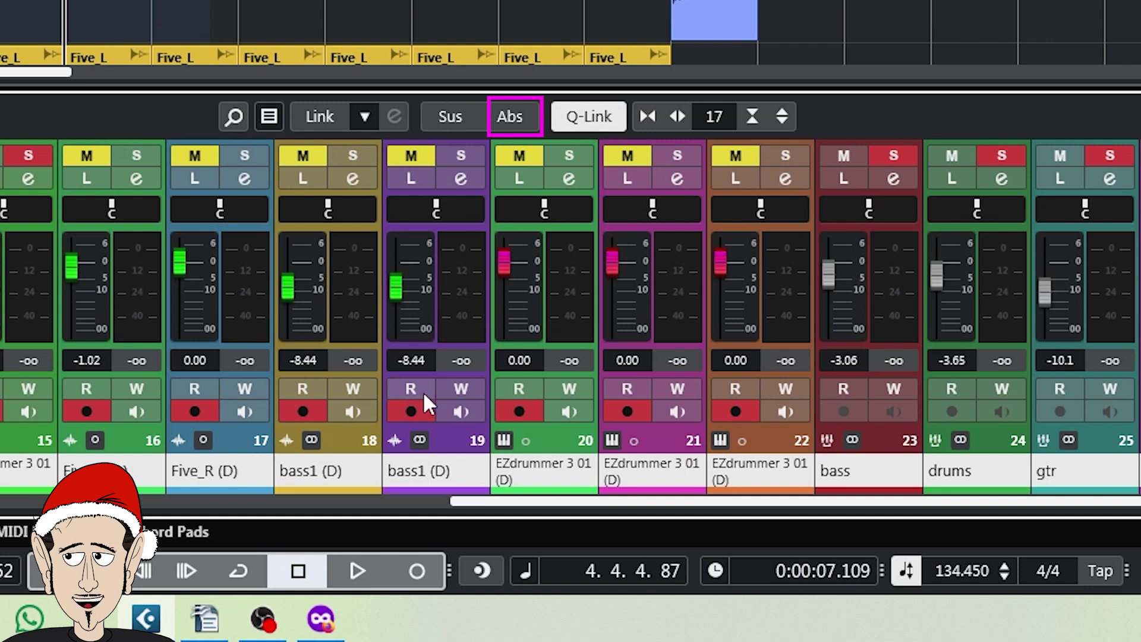
- Undo a first reset attempt, switch the channel link to absolute mode and reset all selected faders to 0 dB
ctrl+click(412, 352)
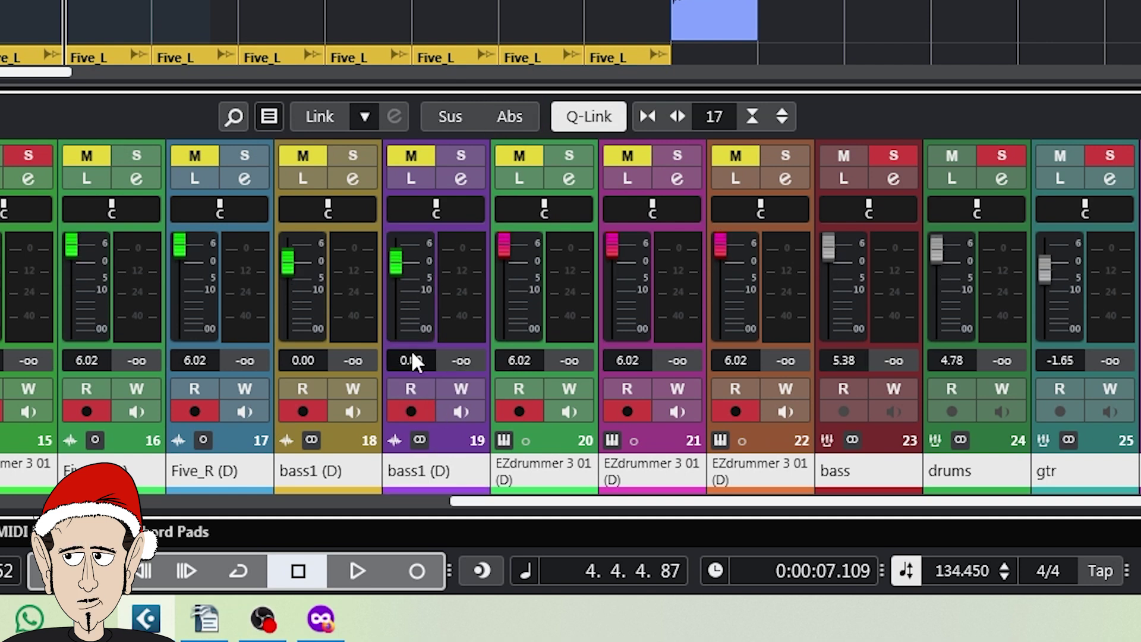
key(alt+z)
click(510, 123)
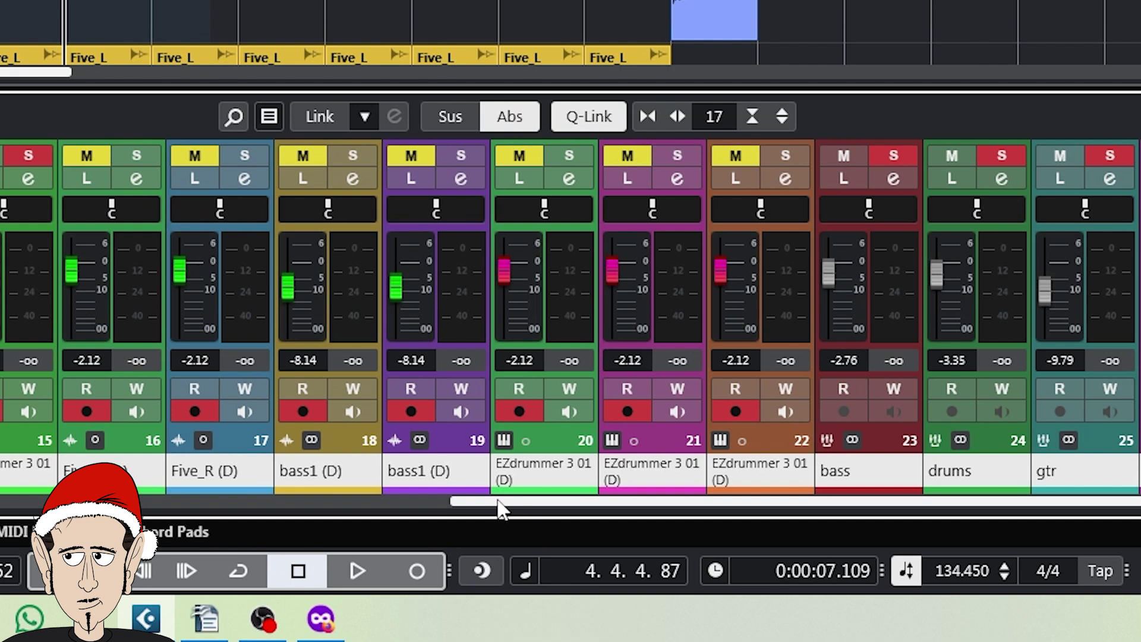
ctrl+click(407, 360)
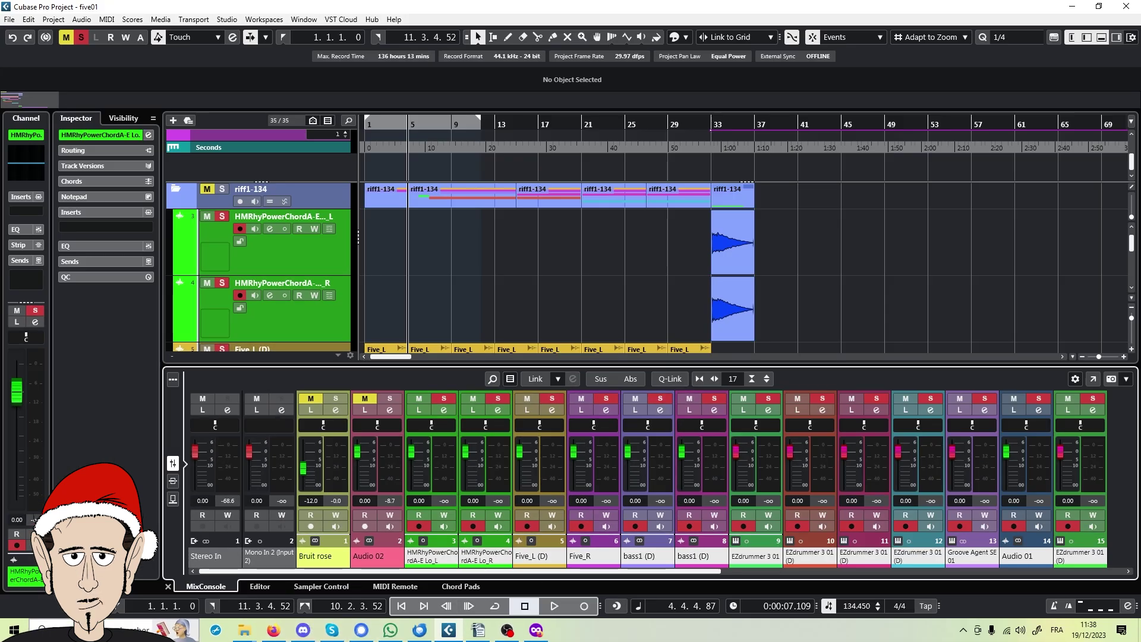
- Look through the tracks of the arrangement and play back the section starting at bar 17
scroll(470, 249, down, 2)
scroll(468, 246, down, 6)
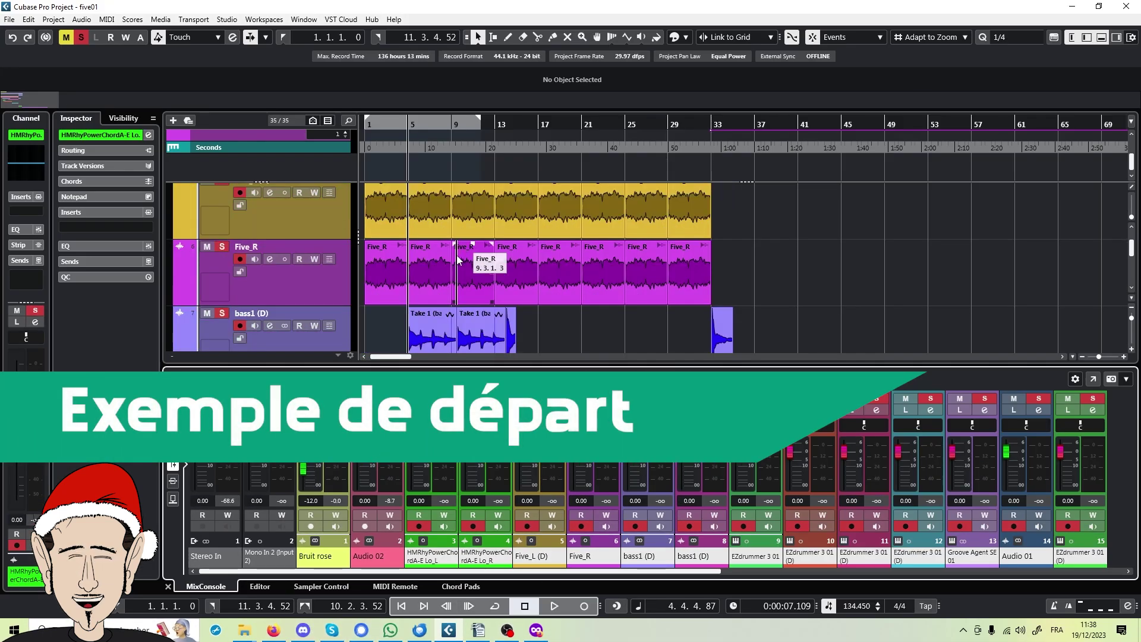
scroll(423, 299, down, 4)
scroll(423, 286, up, 5)
scroll(424, 284, up, 2)
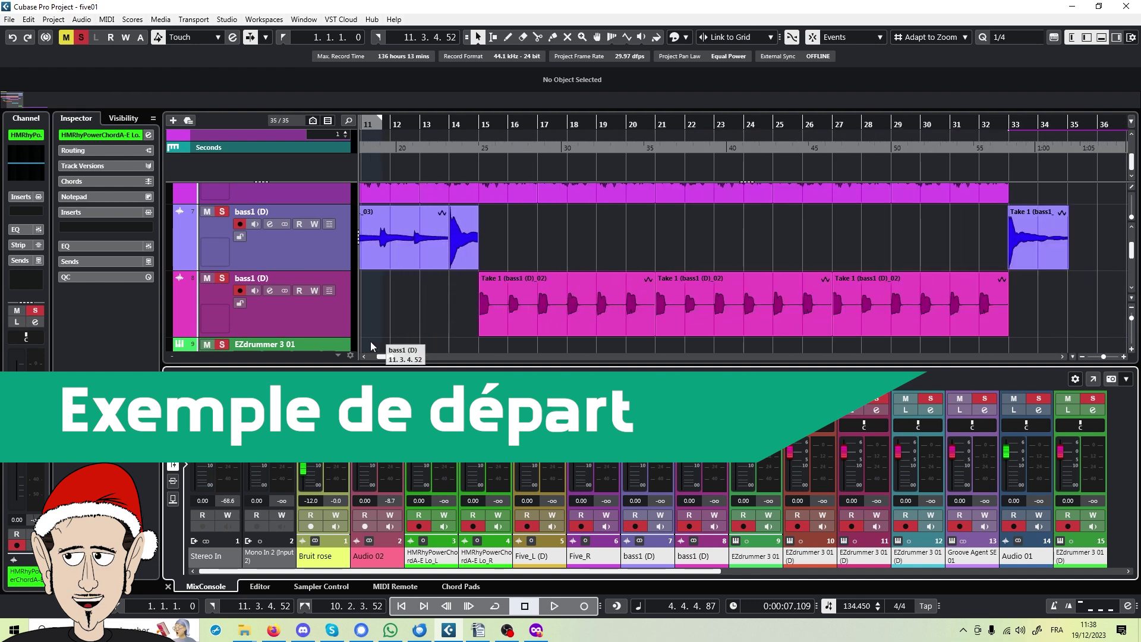
click(399, 275)
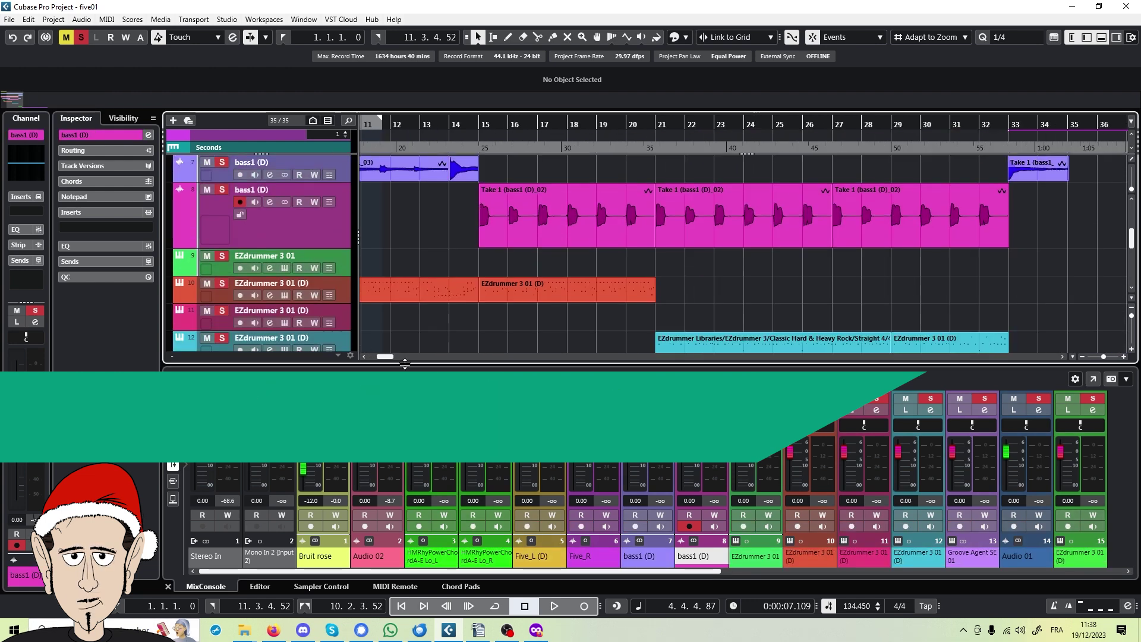
scroll(459, 187, up, 2)
key(space)
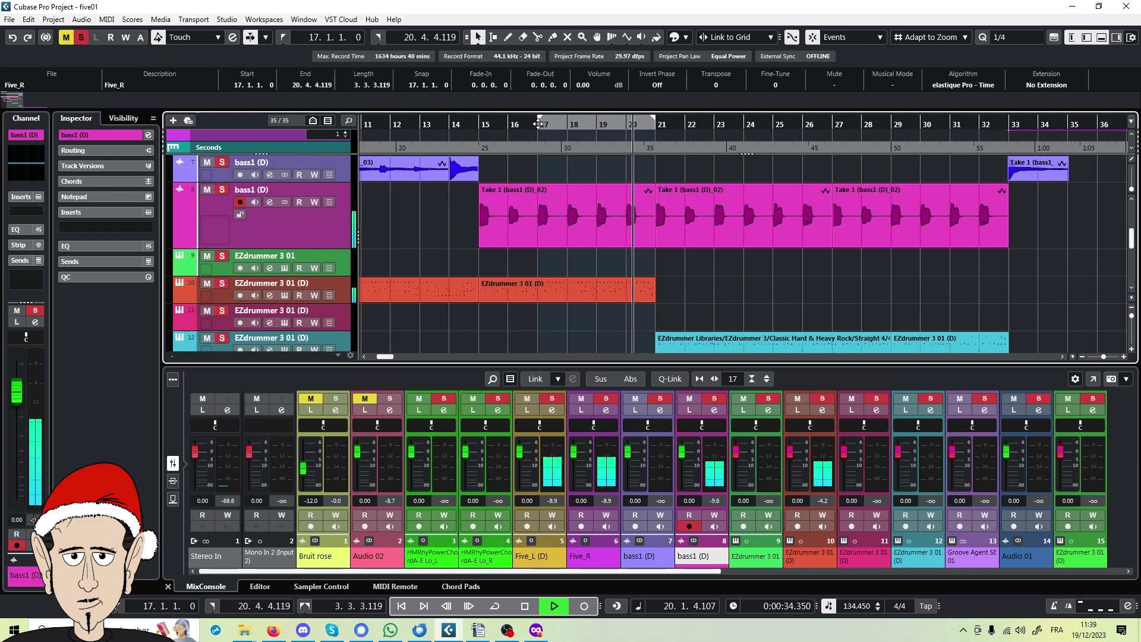
key(space)
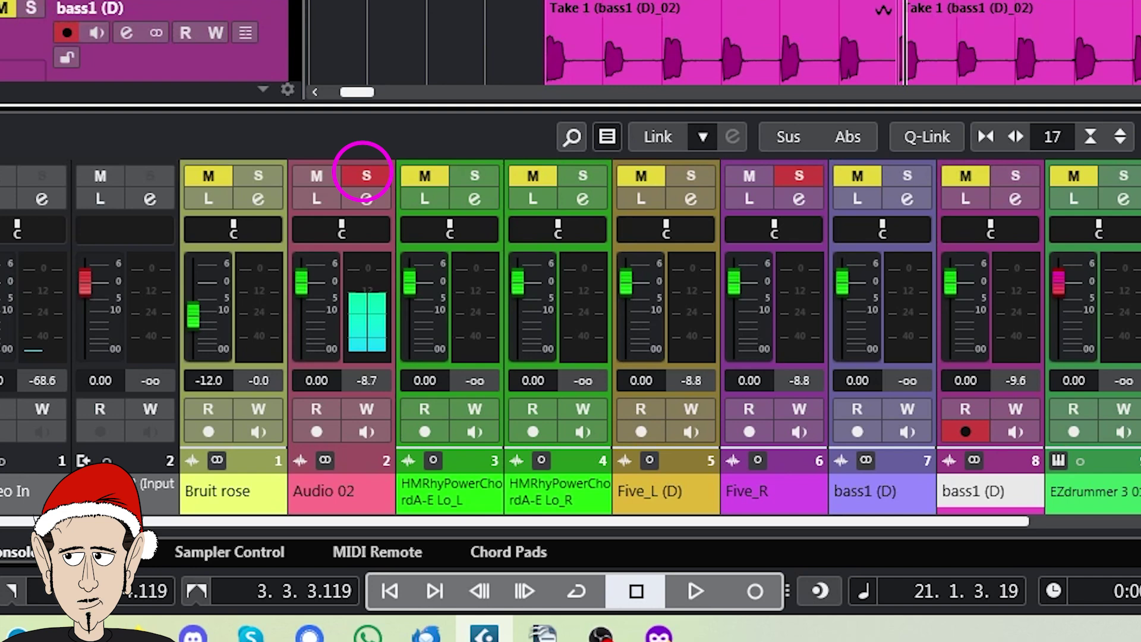
- Turn on cycle playback and lower the Five_R fader to -14 dB while the section plays with the pink noise
click(572, 591)
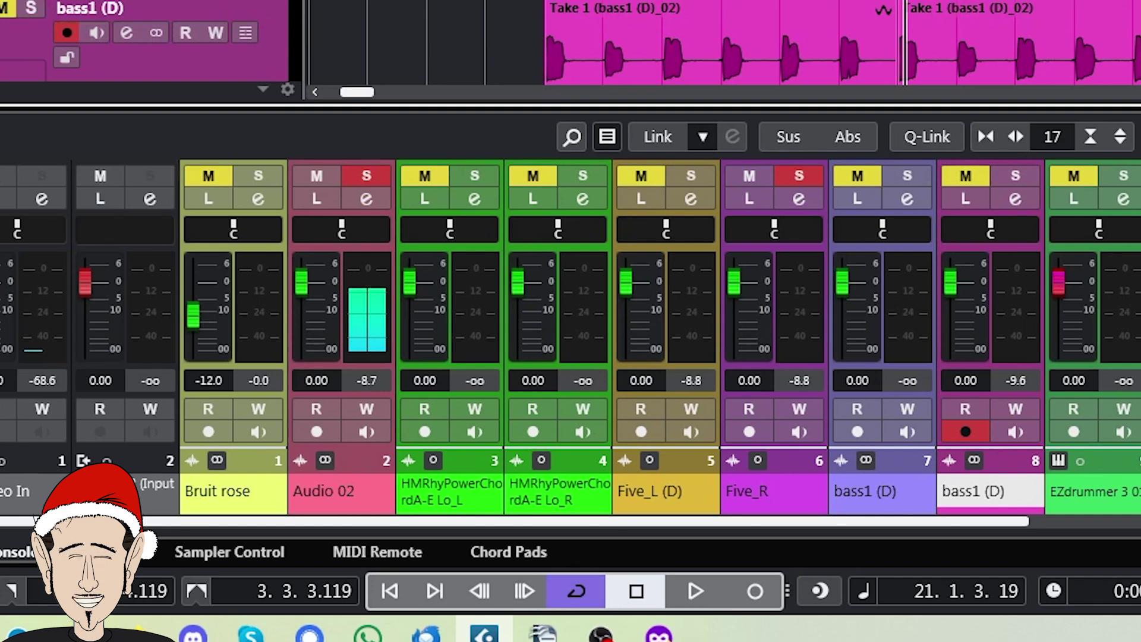
click(646, 0)
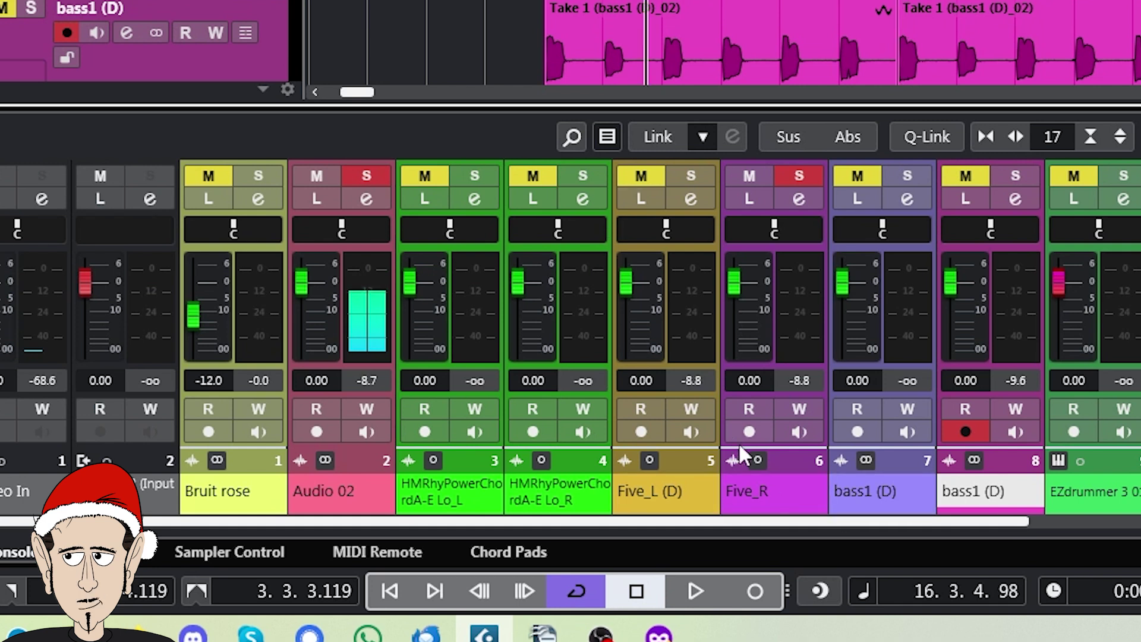
key(space)
drag(838, 277, 839, 299)
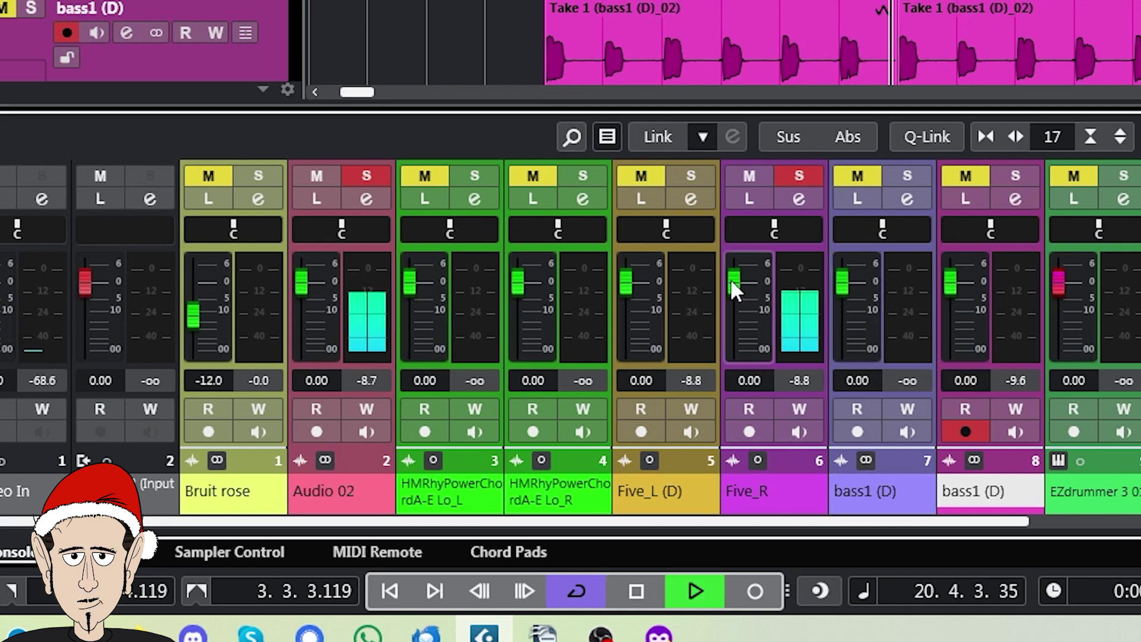
drag(731, 280, 727, 321)
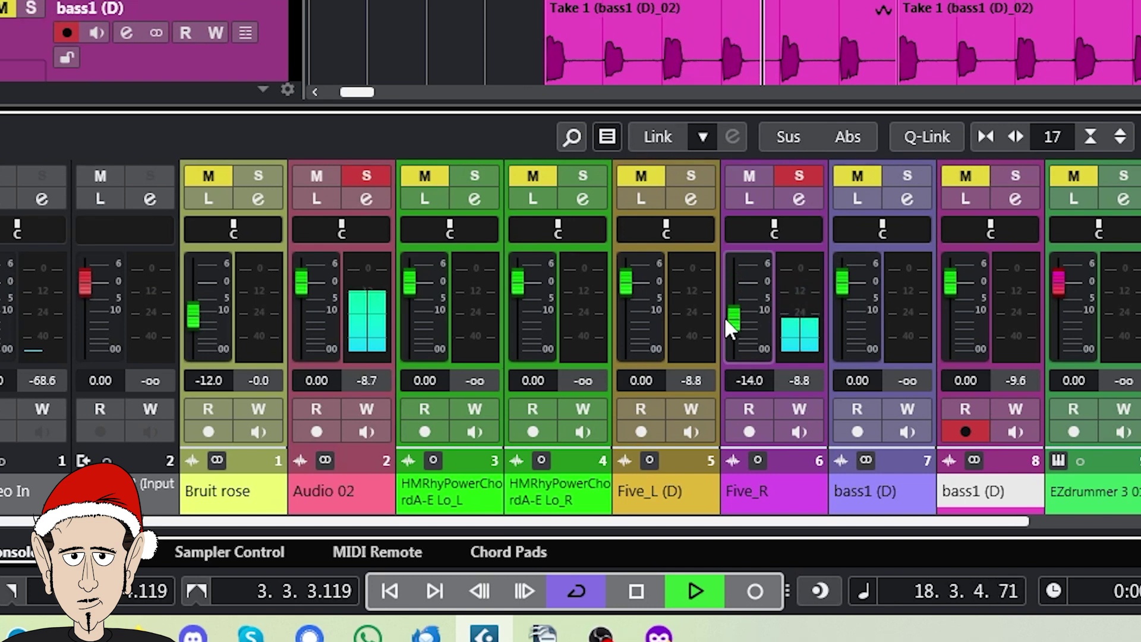
click(634, 590)
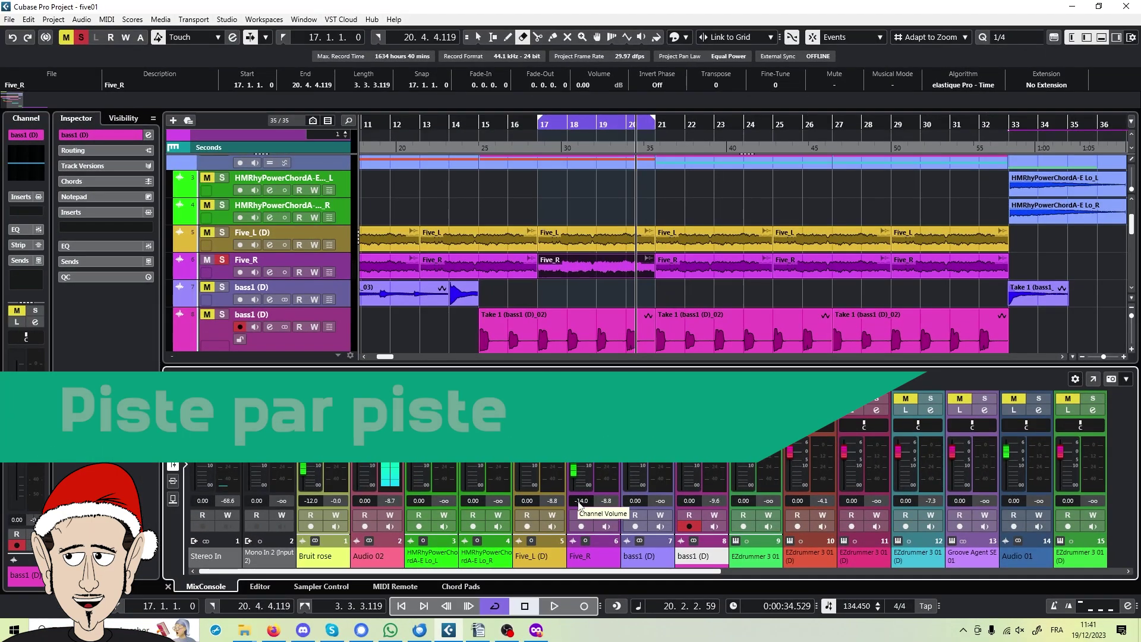
- Reset the Five_R fader to 0 dB, enable automation read and write on that track and start playback
click(572, 504)
click(314, 272)
click(9, 20)
click(256, 57)
key(space)
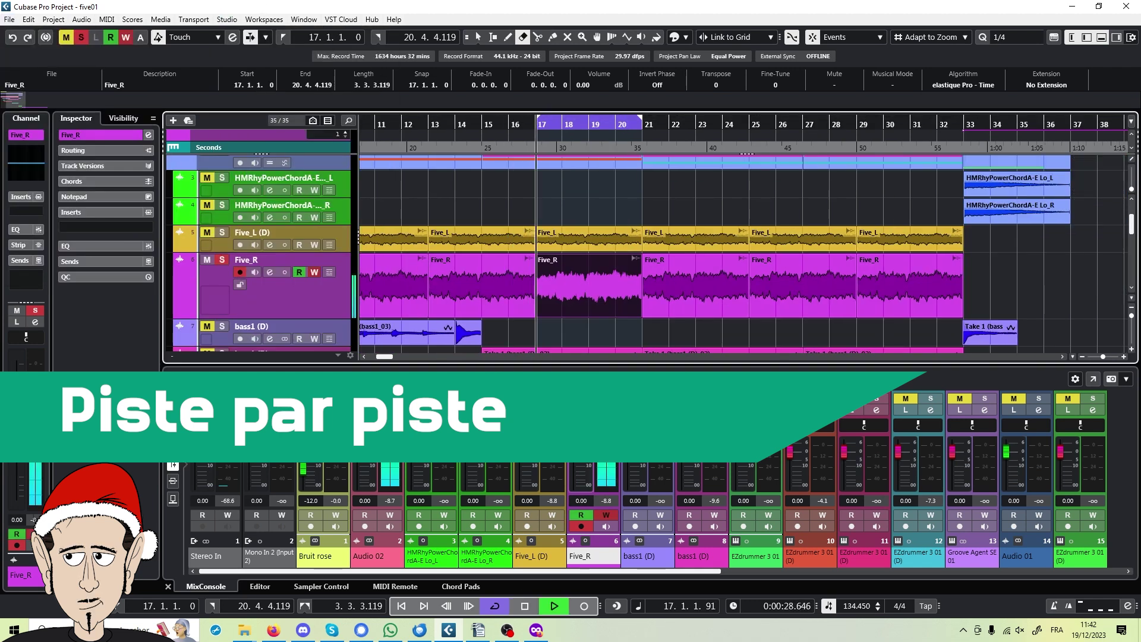
- Lower the Five_R fader to -14 dB during playback and stop the transport
drag(574, 451, 574, 469)
key(space)
key(ctrl+z)
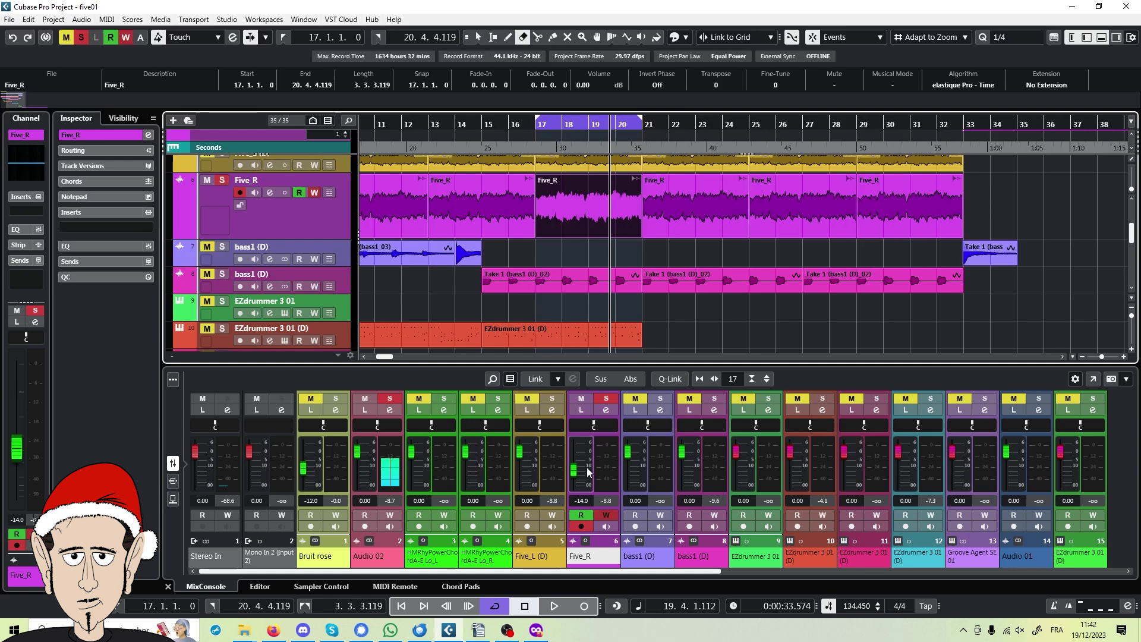
- Solo the Five_L (D) track and set its fader to -14 dB
scroll(297, 238, up, 2)
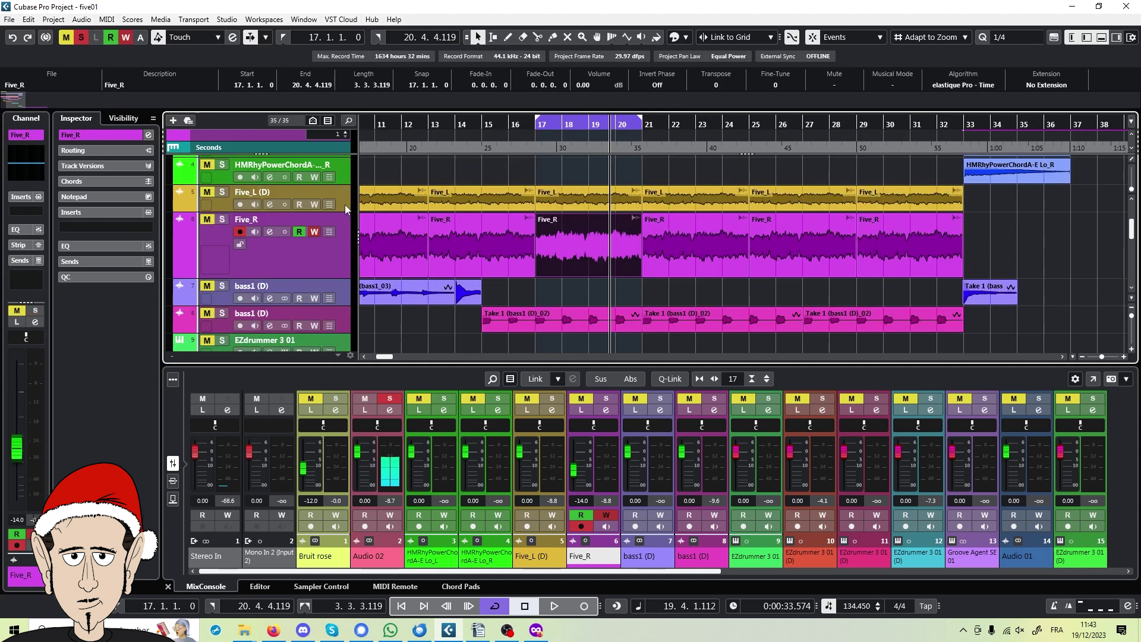
click(225, 176)
scroll(224, 173, up, 2)
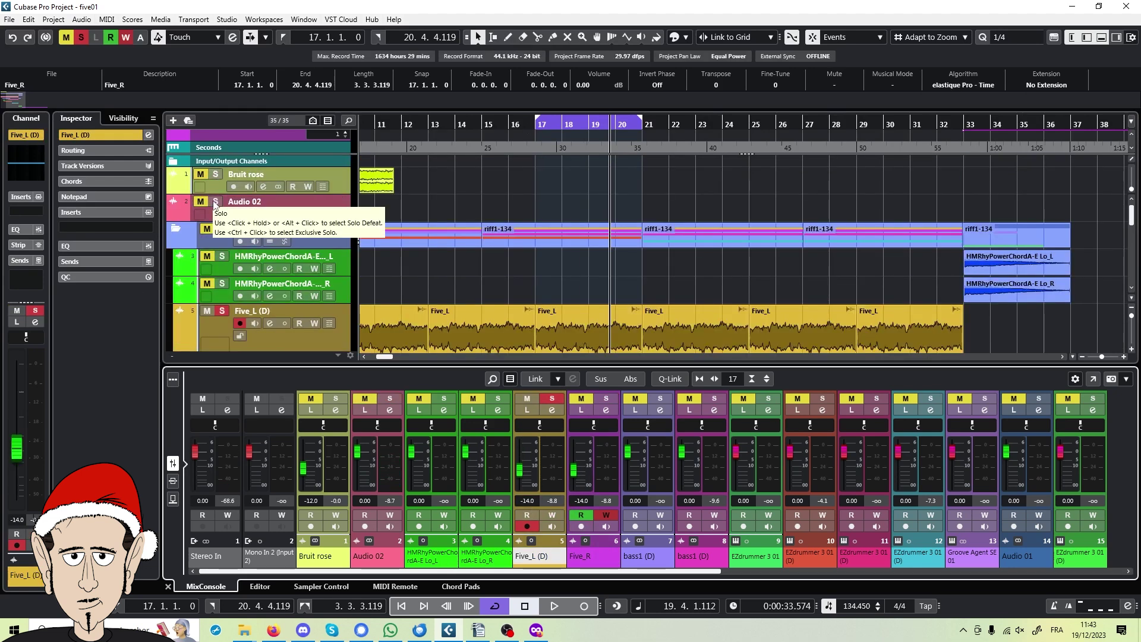
- Solo the bass1 (D) track 8 and lower its fader to -14.6 dB while the section plays with the pink noise
scroll(214, 167, down, 3)
key(space)
click(221, 155)
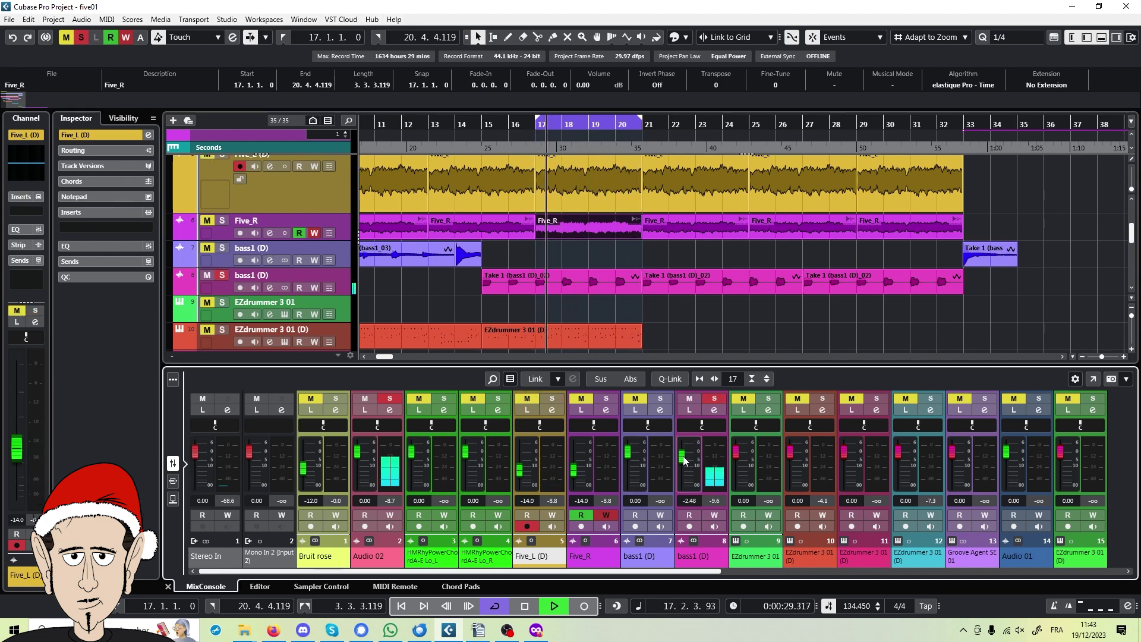
key(space)
- Lower the fader of the soloed EZdrummer 3 01 (D) track 10 to -12.1 dB during playback, stopping the transport when finished
key(space)
drag(790, 452, 794, 467)
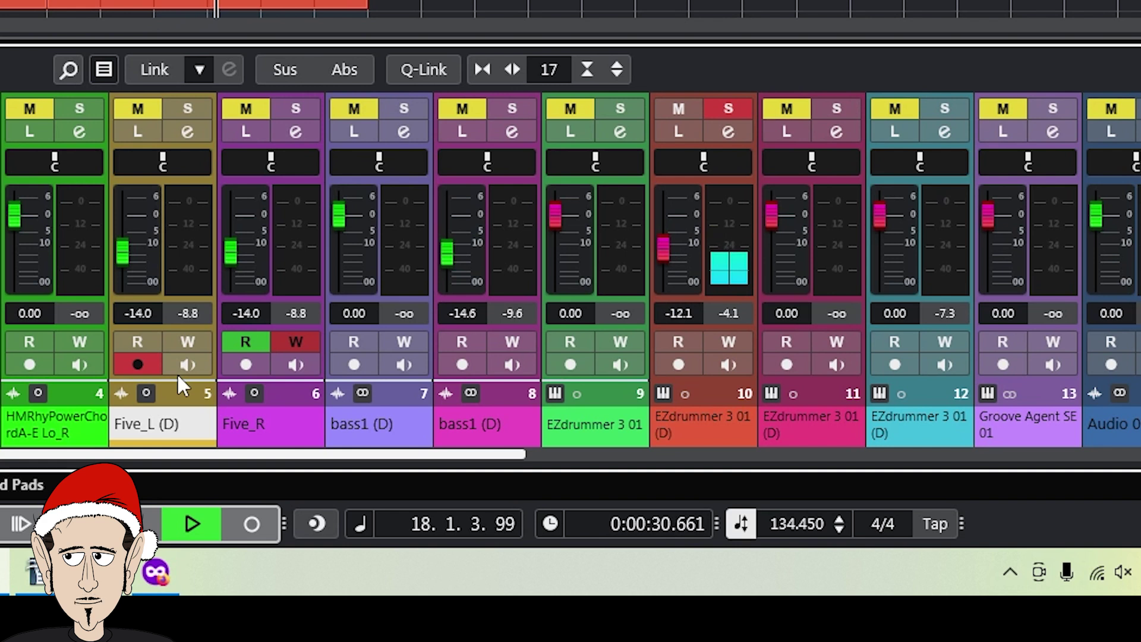
key(space)
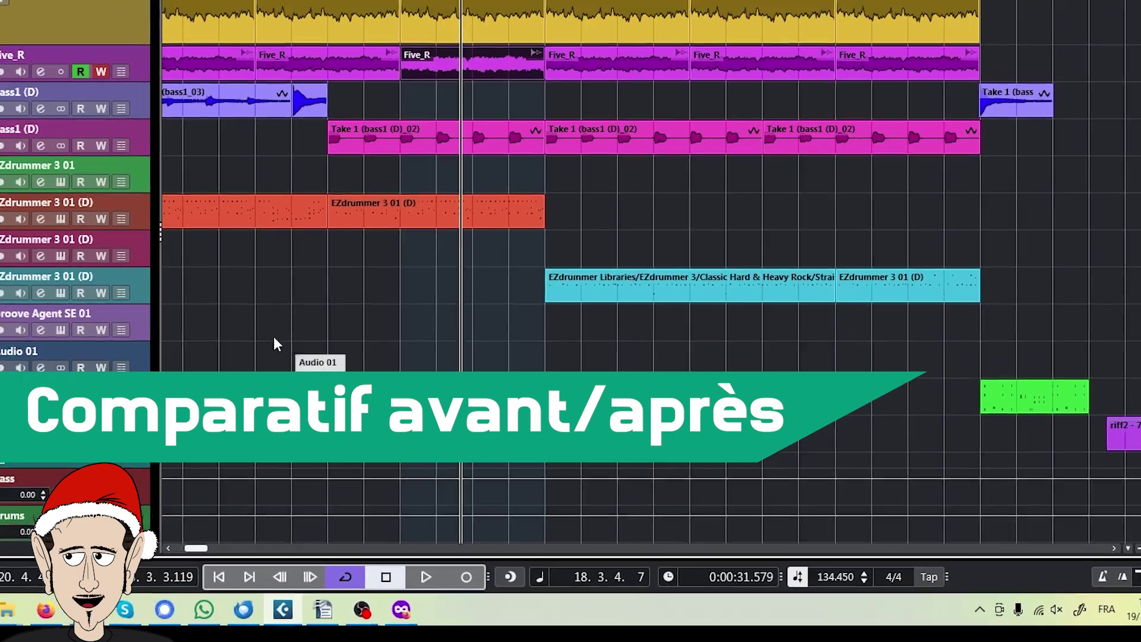
- Move the Bruit rose clip to start in bar 16, clear the solo on Audio 02 and mute both noise tracks
scroll(323, 145, up, 4)
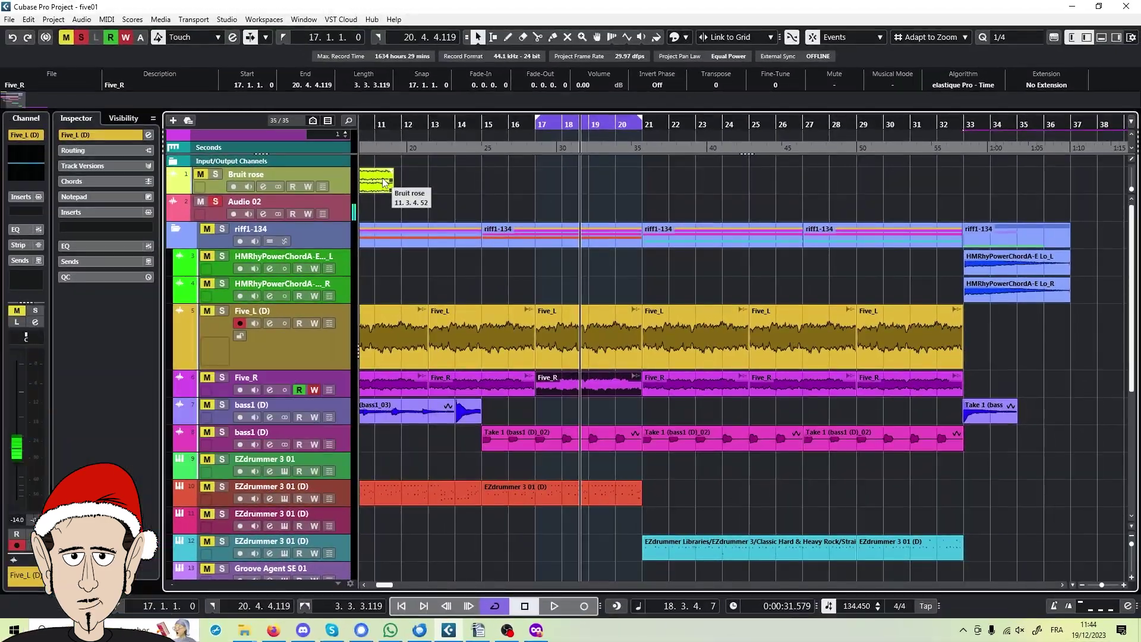
drag(378, 177, 785, 174)
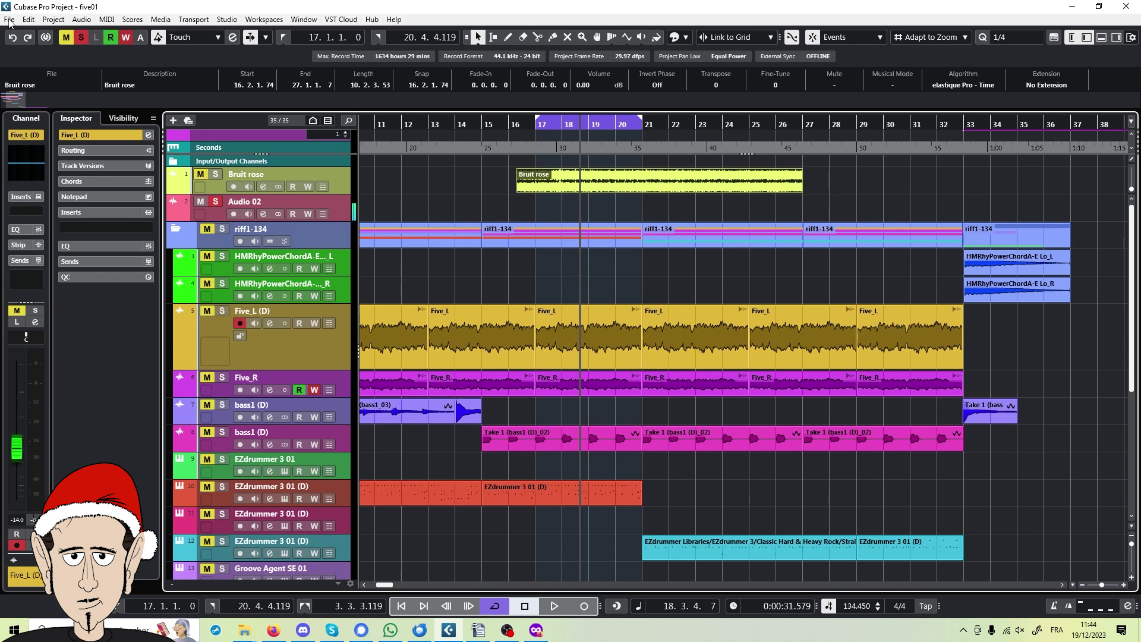
click(200, 202)
click(200, 174)
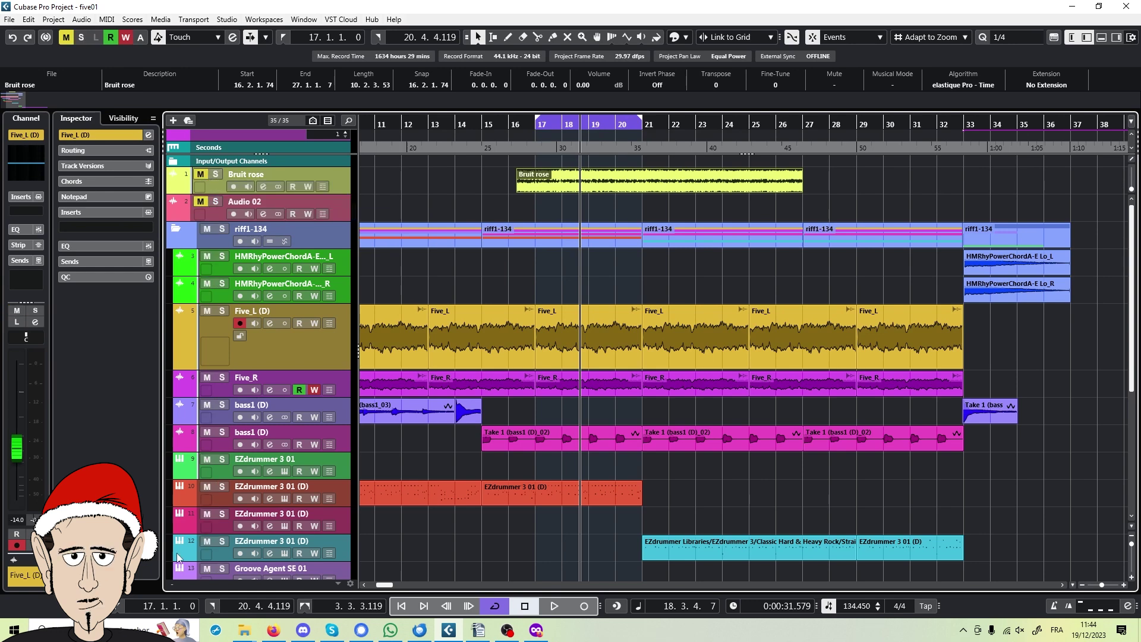
- Bring back the MixConsole and play the balanced mix from bar 16 without the pink noise
click(1103, 39)
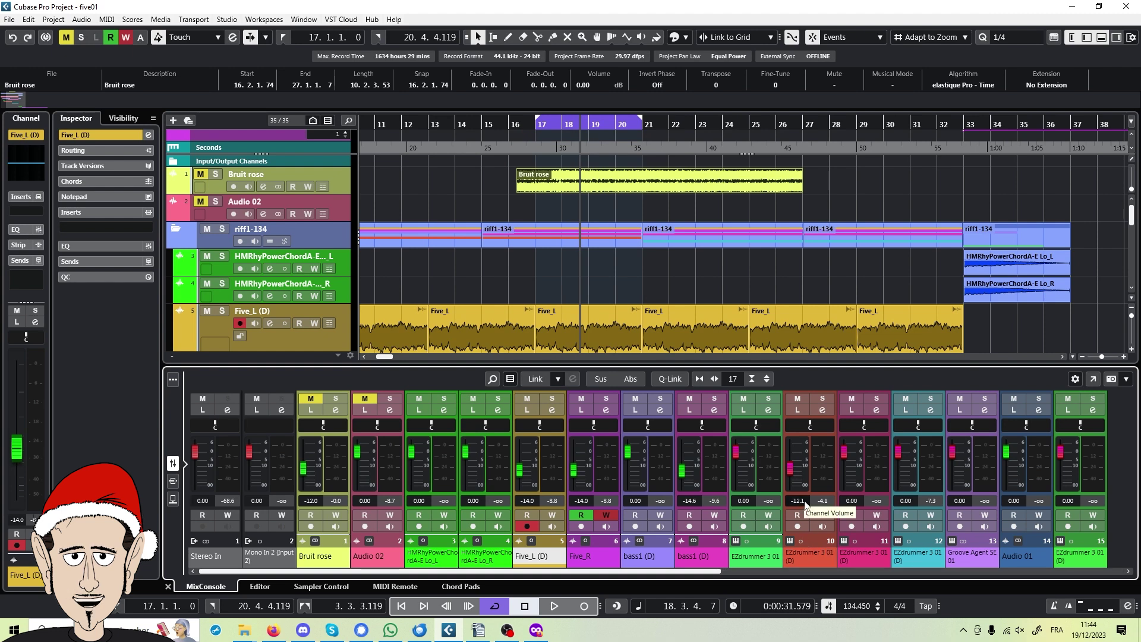
click(525, 125)
key(space)
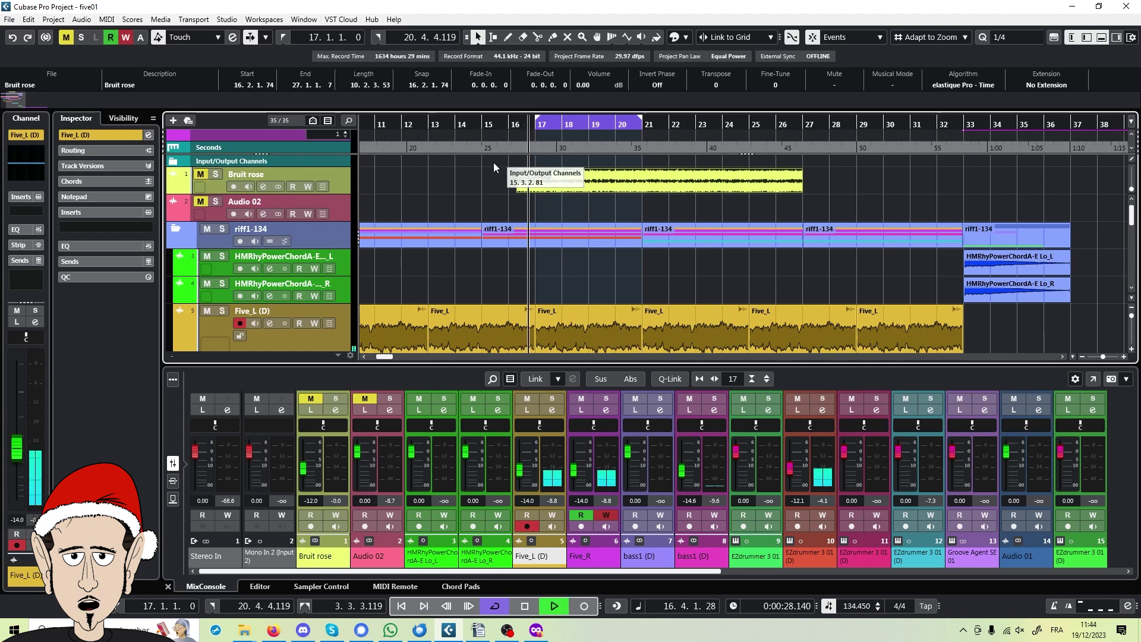
key(space)
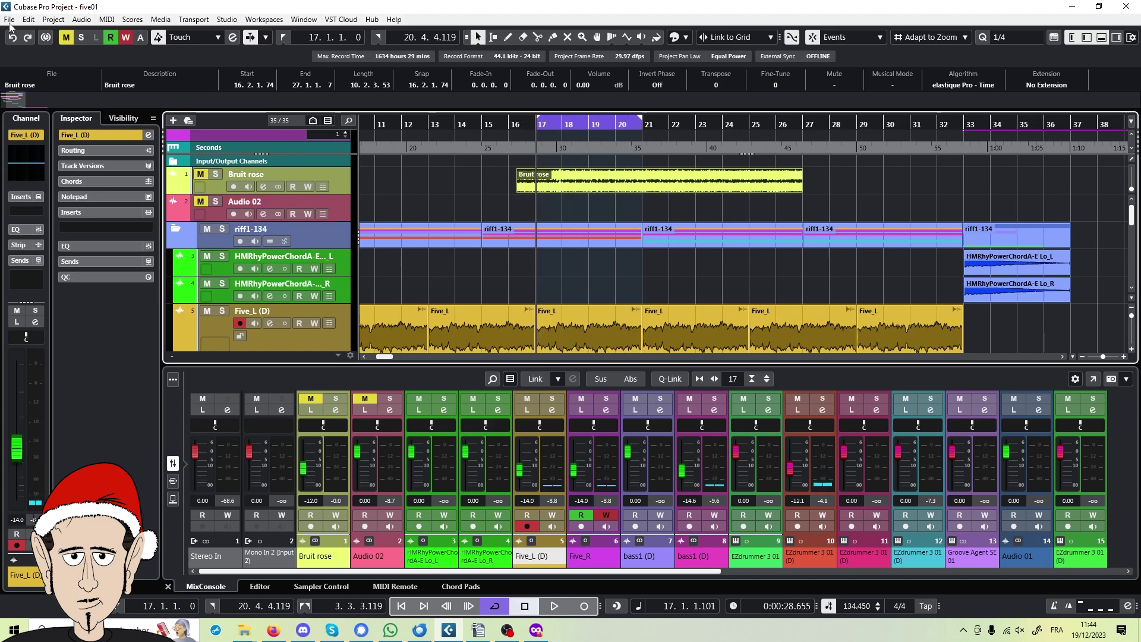
- Export the balanced mix as an audio mixdown
click(9, 19)
mouse_move(24, 219)
click(190, 231)
click(697, 163)
click(879, 540)
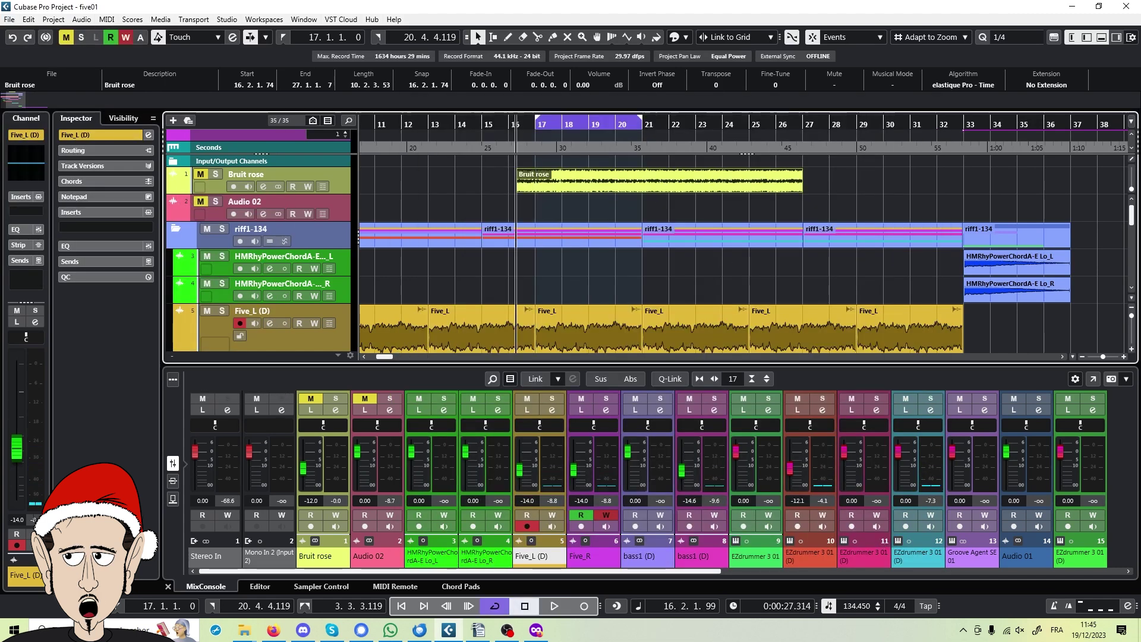